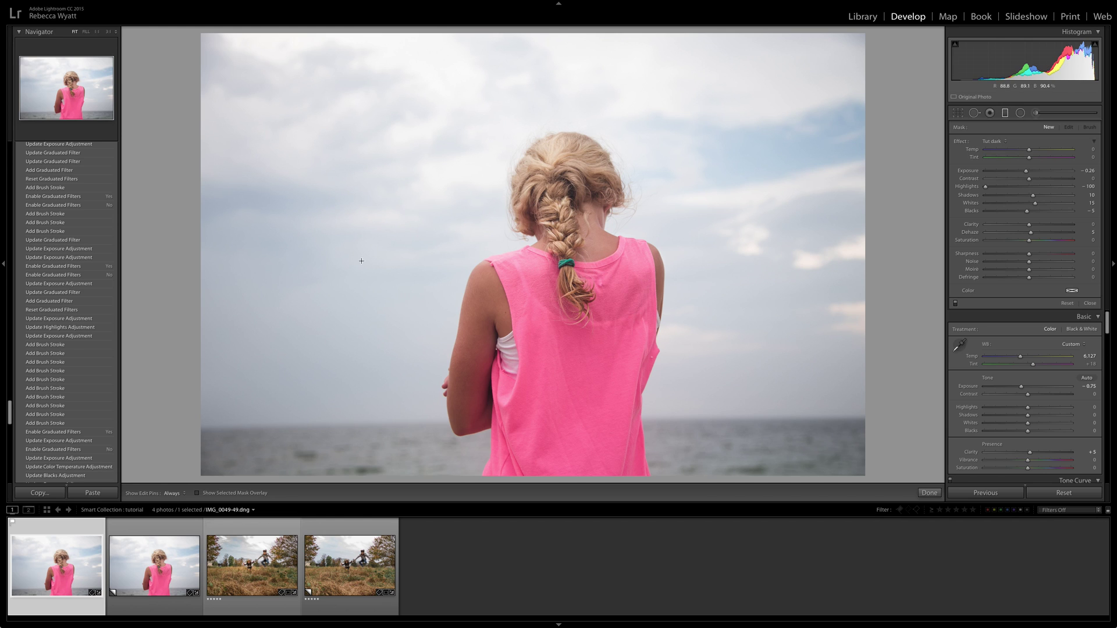
Draw a new graduated filter from the sky past the girl, move it lower, and drop exposure to about −0.63
click(1005, 114)
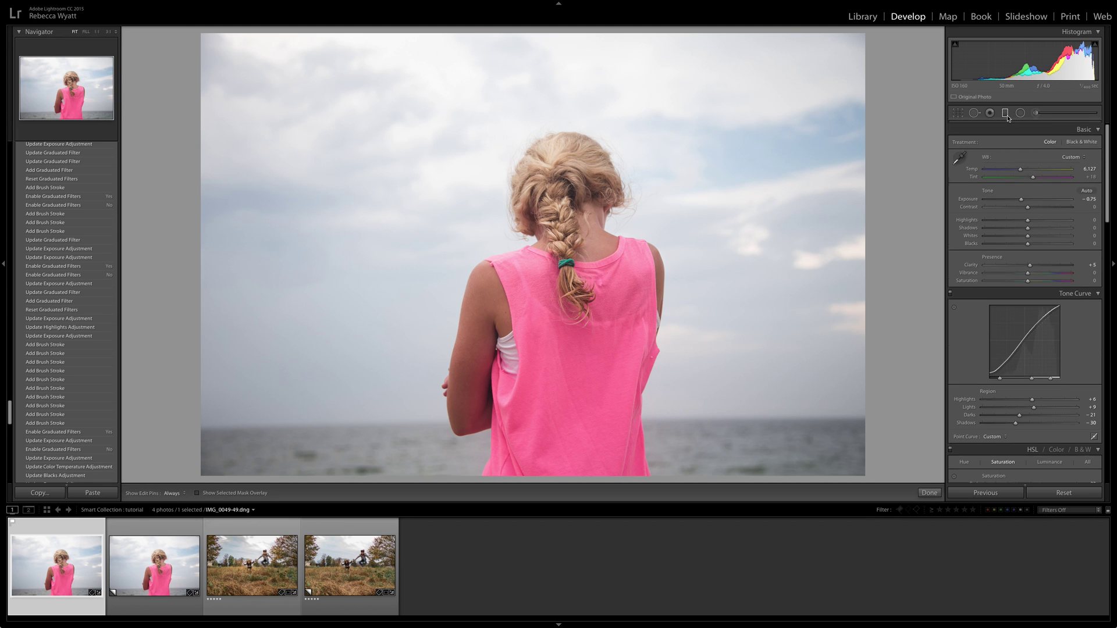
click(1005, 113)
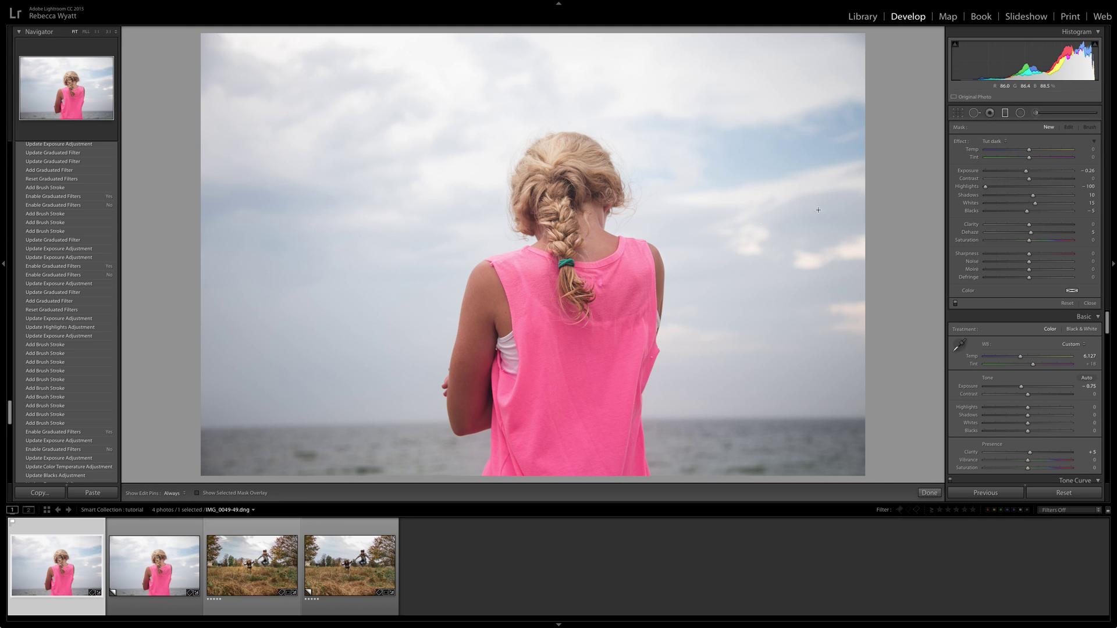
click(1004, 113)
click(1004, 114)
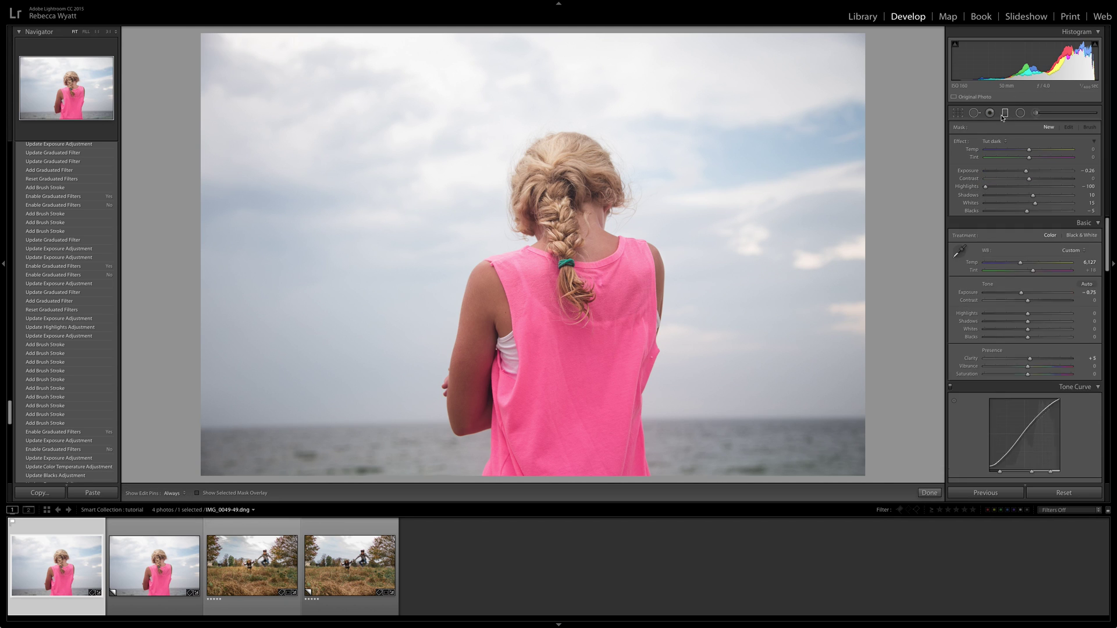
drag(489, 71, 613, 551)
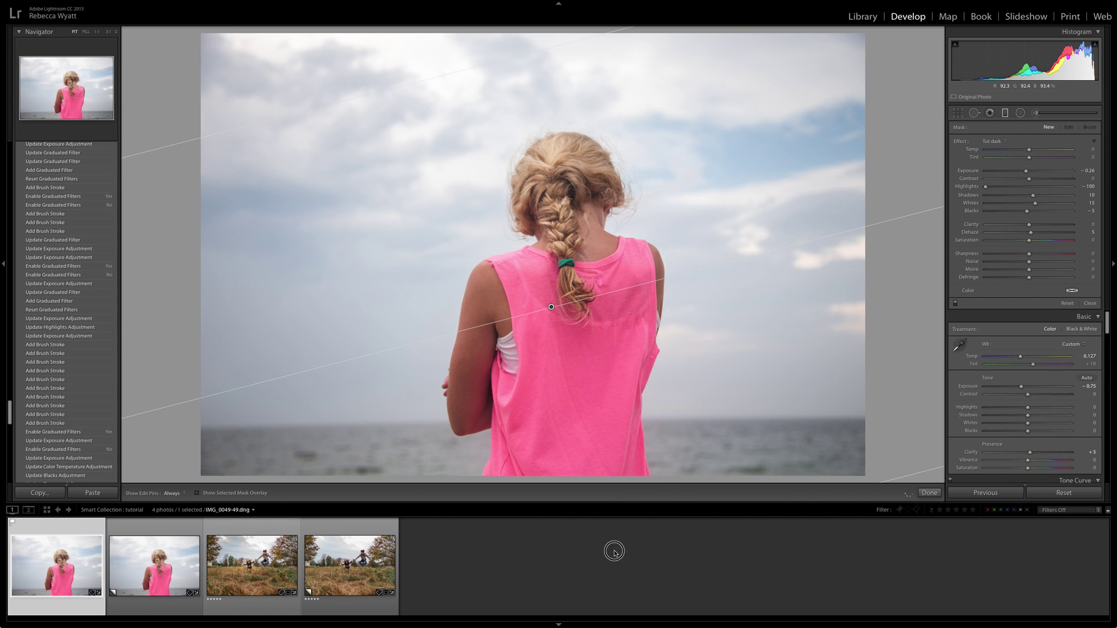
drag(543, 291, 595, 408)
drag(1027, 171, 1031, 151)
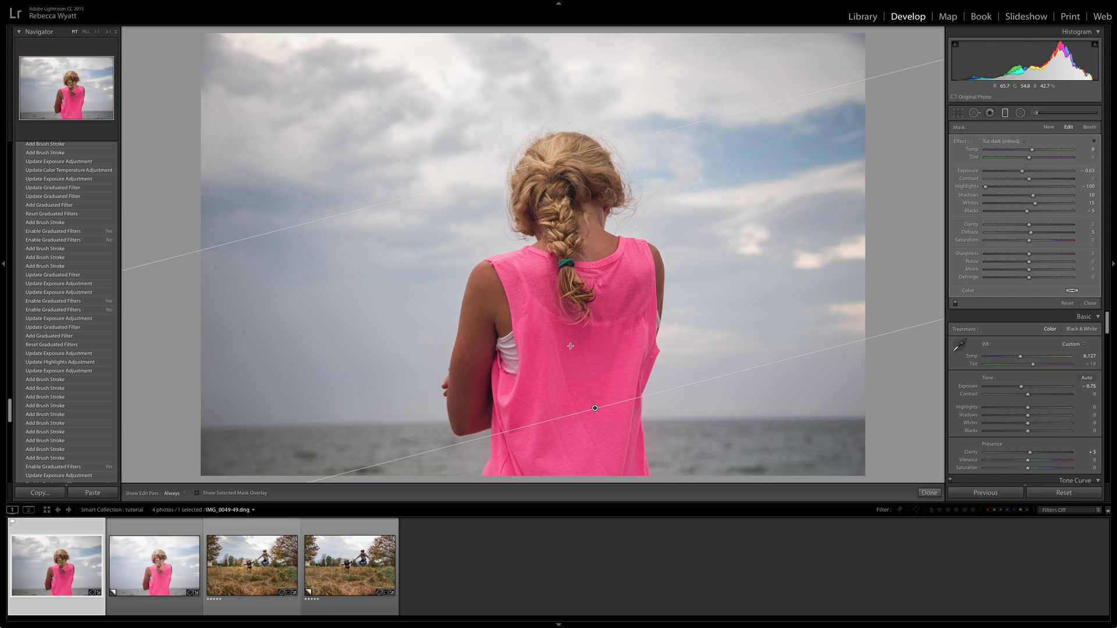
Nudge the graduated filter's edges, then set up the Erase brush with the mask overlay shown
drag(595, 407, 594, 403)
drag(553, 164, 552, 175)
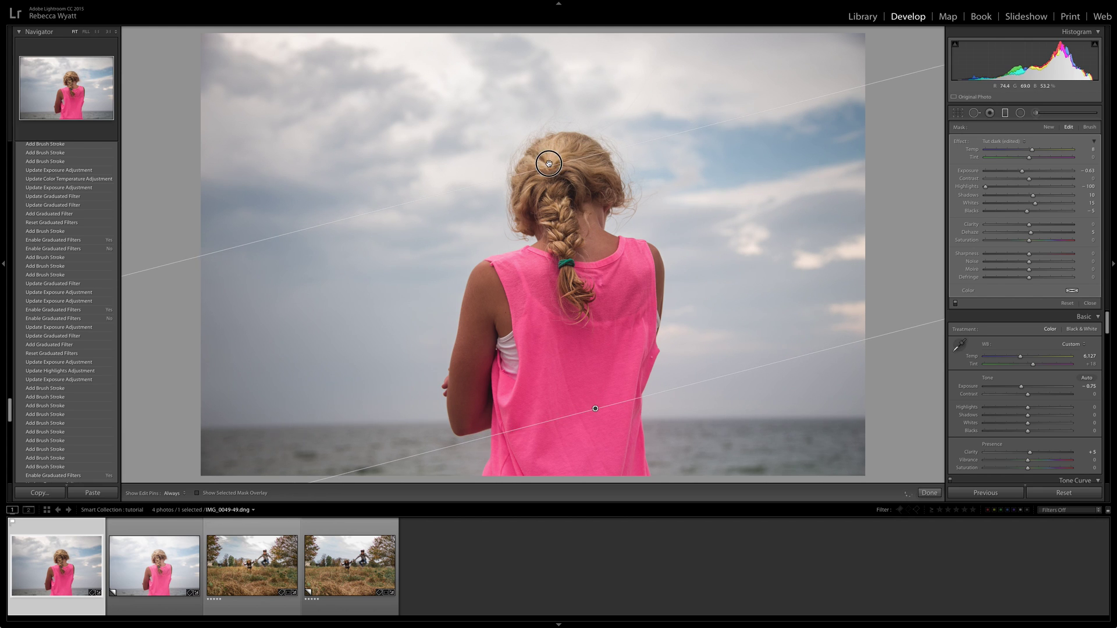
click(1090, 128)
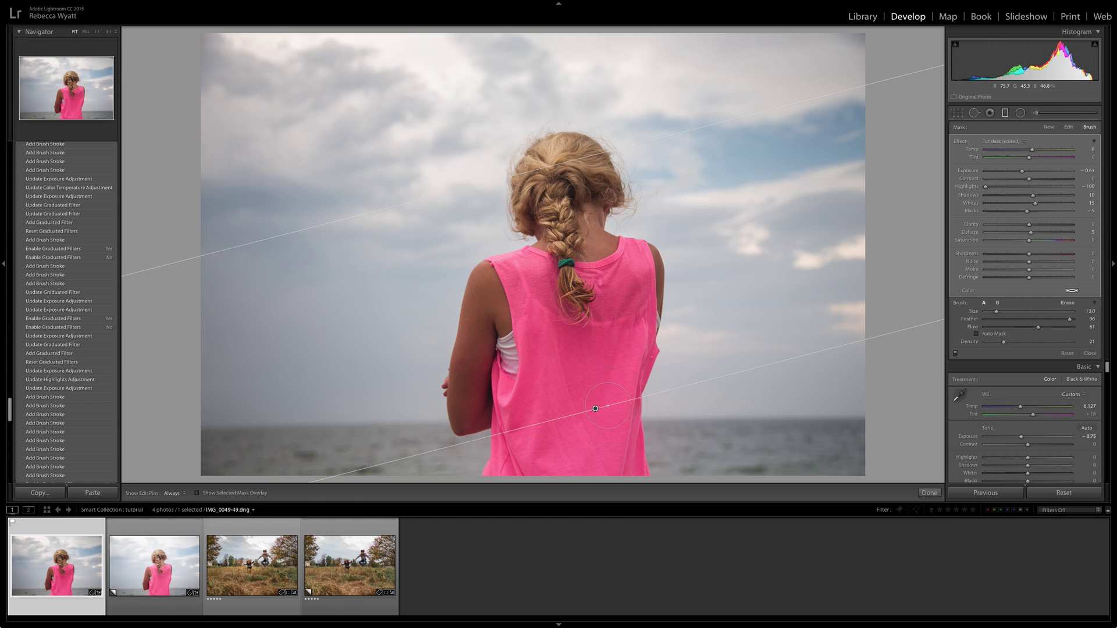
key(o)
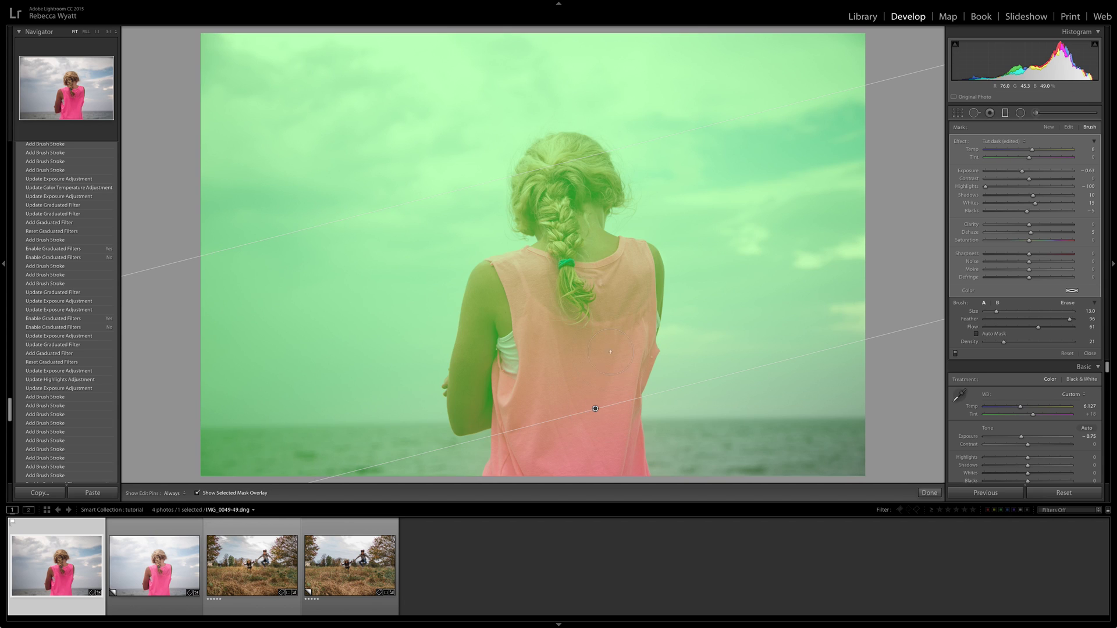
click(1068, 303)
Erase the filter mask from the girl's shirt, braid and the top of her hair
key(alt)
mouse_move(556, 336)
mouse_down()
mouse_move(518, 385)
mouse_move(593, 356)
mouse_move(528, 333)
mouse_move(553, 293)
mouse_move(547, 326)
mouse_move(568, 329)
mouse_move(561, 413)
mouse_up()
mouse_move(580, 333)
mouse_down()
mouse_move(565, 304)
mouse_move(558, 391)
mouse_move(566, 287)
mouse_move(577, 453)
mouse_move(606, 405)
mouse_move(619, 332)
mouse_move(583, 289)
mouse_move(505, 309)
mouse_move(486, 399)
mouse_move(518, 394)
mouse_move(526, 314)
mouse_up()
mouse_move(571, 197)
mouse_down()
mouse_move(581, 240)
mouse_move(565, 309)
mouse_move(624, 286)
mouse_move(624, 353)
mouse_up()
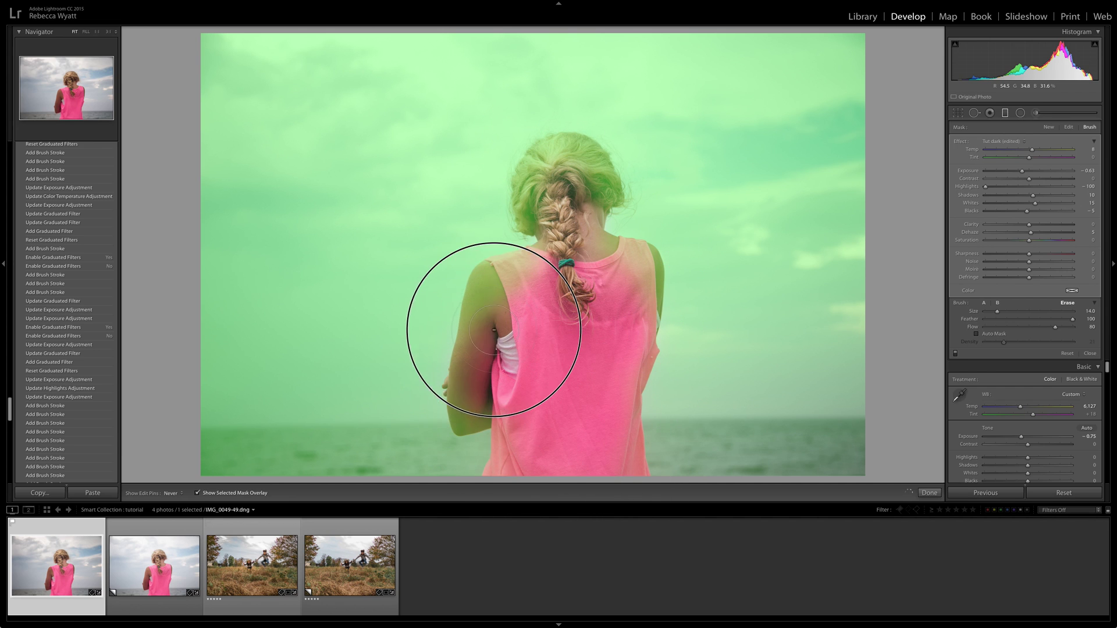
mouse_move(565, 231)
mouse_down()
mouse_move(550, 177)
mouse_move(584, 178)
mouse_move(540, 217)
mouse_move(559, 173)
mouse_move(537, 213)
mouse_move(558, 171)
mouse_move(592, 208)
mouse_move(574, 157)
mouse_move(532, 189)
mouse_move(558, 159)
mouse_move(593, 190)
mouse_move(581, 156)
mouse_move(539, 176)
mouse_move(551, 147)
mouse_move(605, 180)
mouse_move(610, 192)
mouse_move(551, 211)
mouse_move(593, 211)
mouse_up()
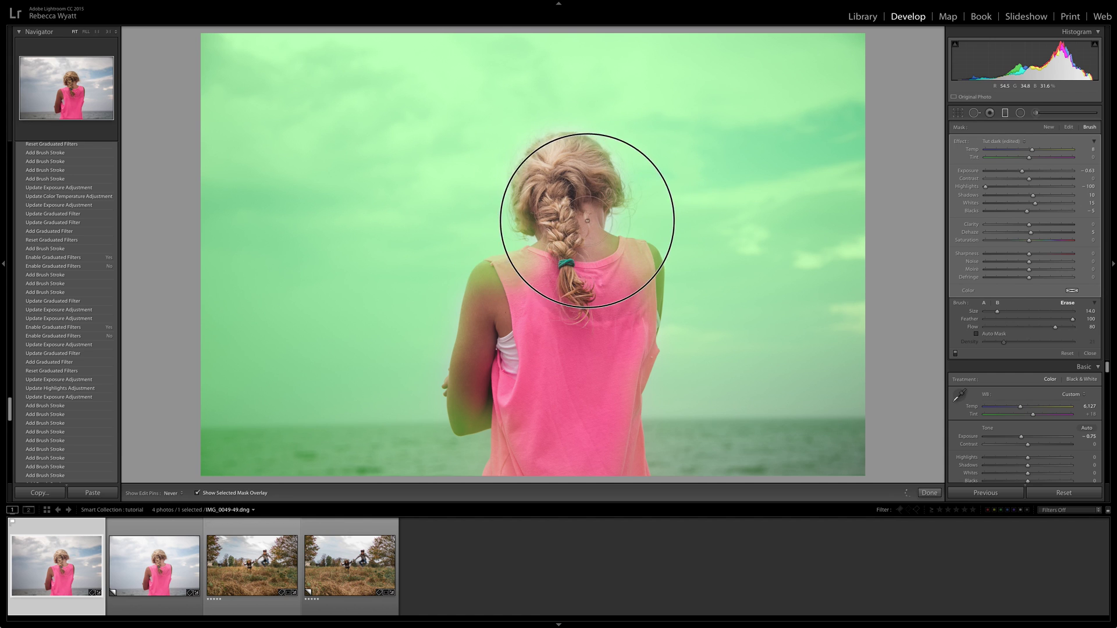
Erase the filter mask from the girl's left arm and across her shirt to the head
key(h)
key(o)
key(o)
key(h)
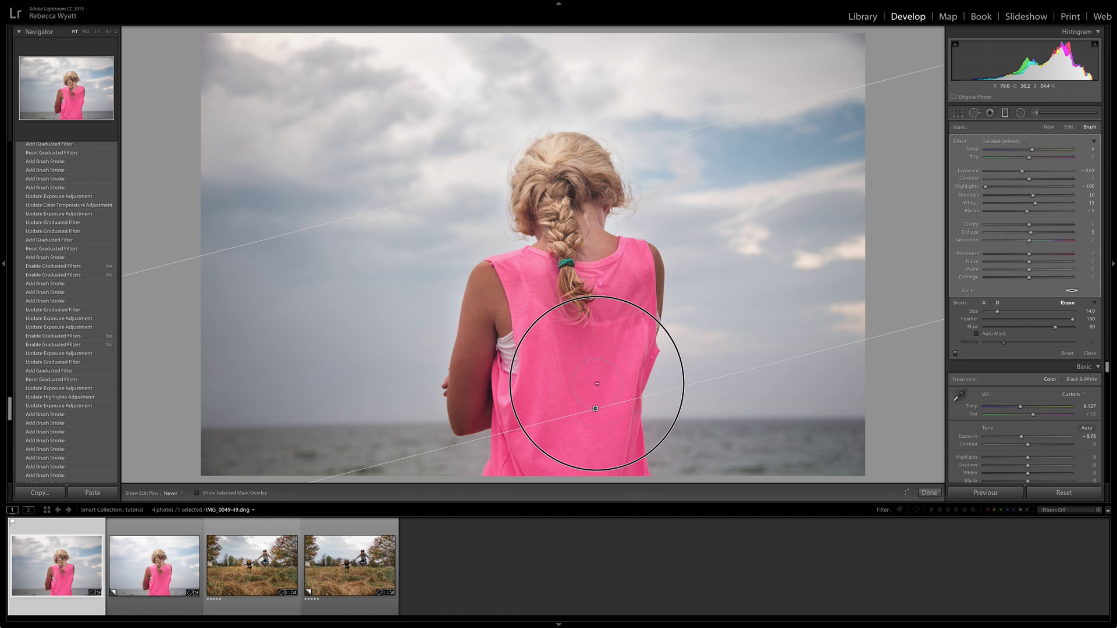
drag(488, 359, 484, 391)
key(h)
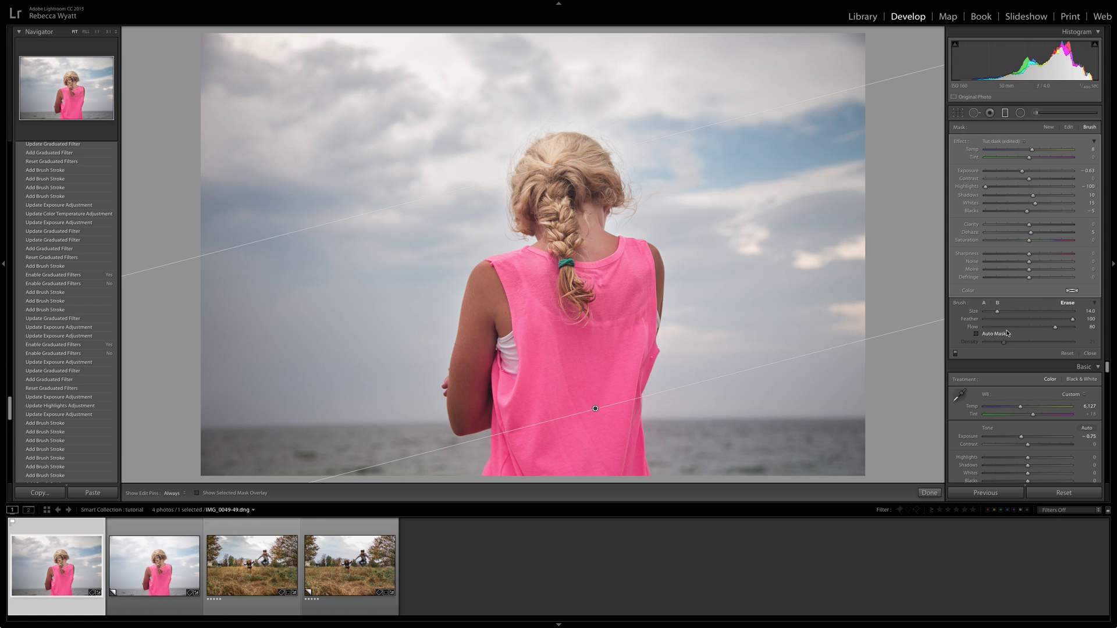
key(h)
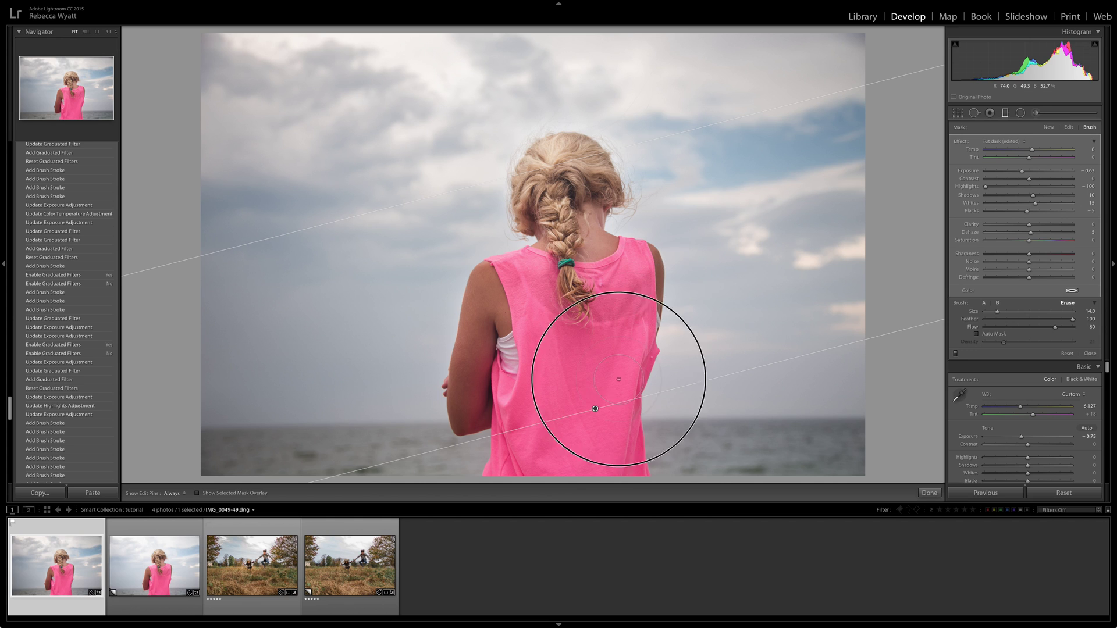
mouse_move(566, 394)
mouse_down()
mouse_move(487, 386)
mouse_move(449, 399)
mouse_up()
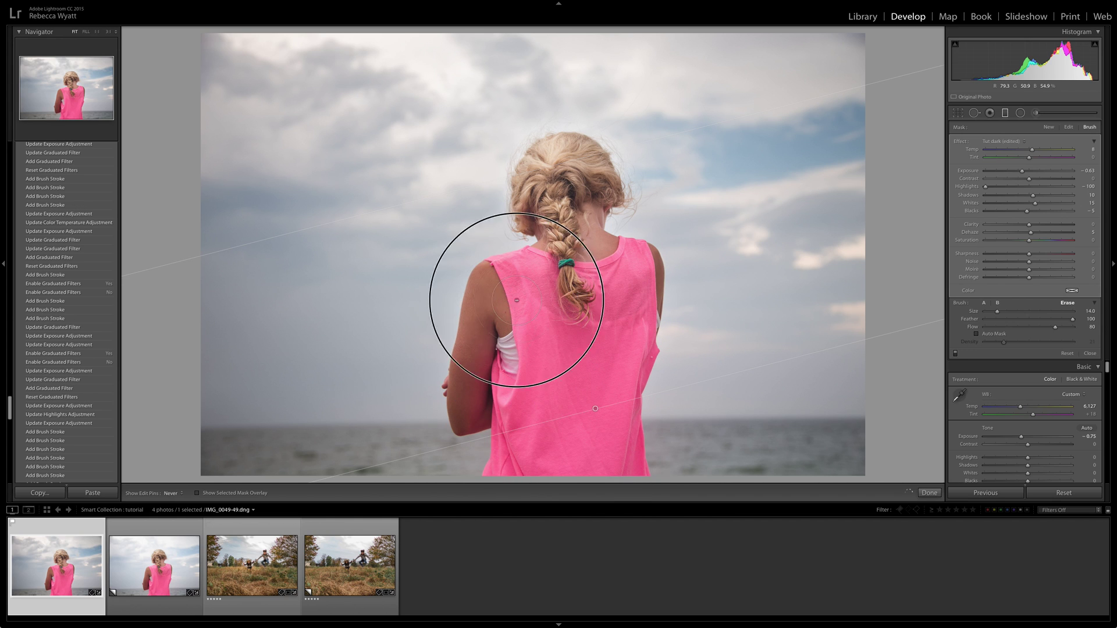
key(h)
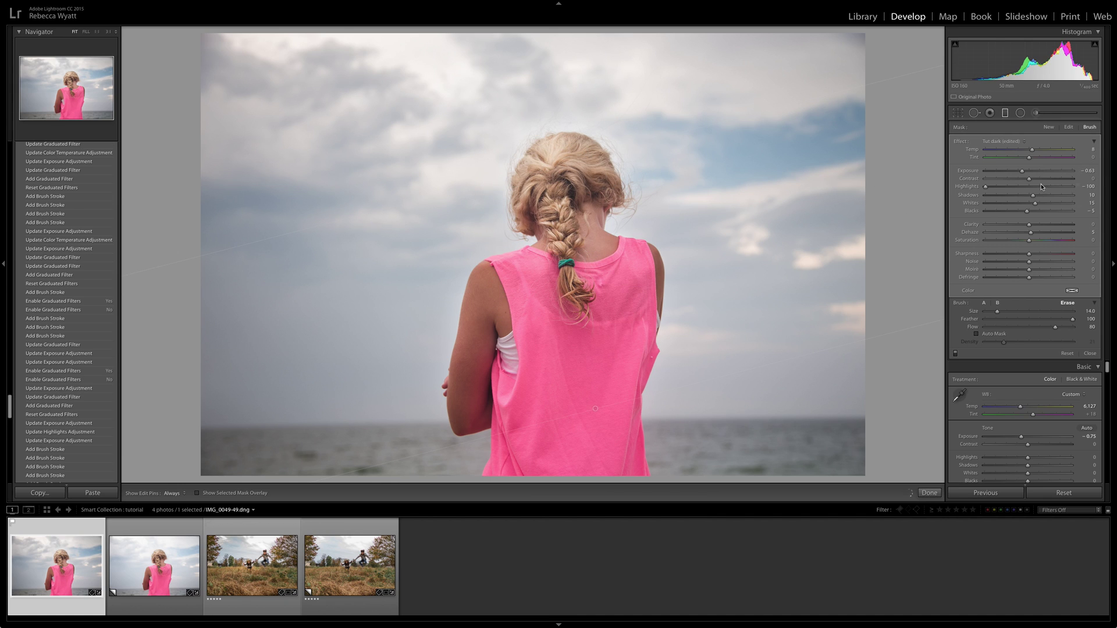
Set the graduated filter's Contrast to 3 and check the mask overlay
drag(1030, 180, 1030, 181)
key(o)
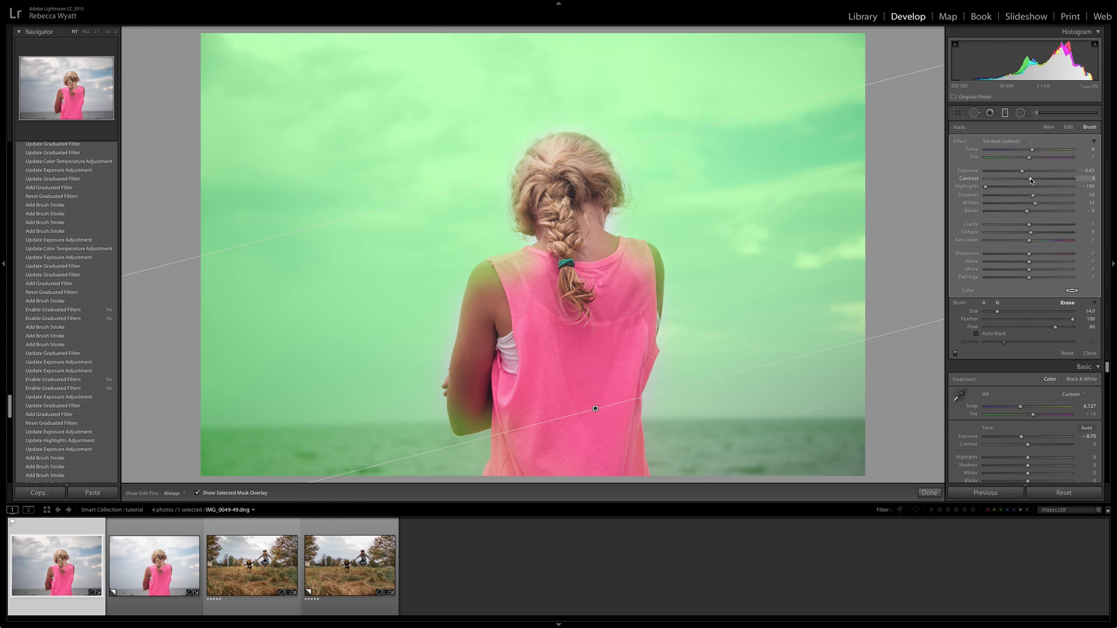
key(o)
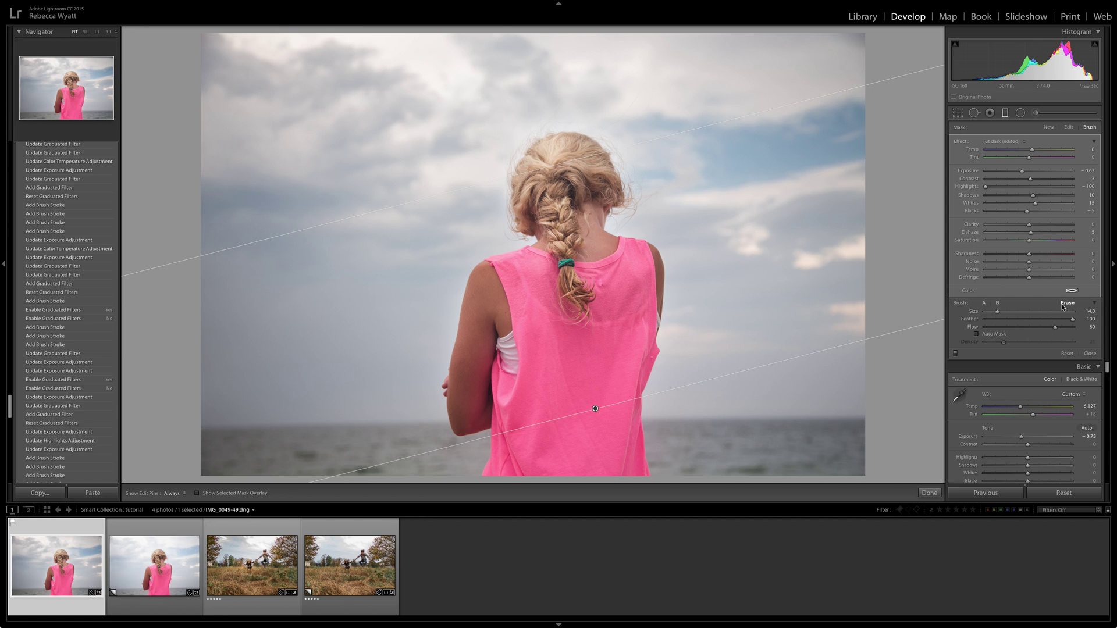
Show the mask overlay and erase more of the mask from the girl's arm
click(997, 302)
key(o)
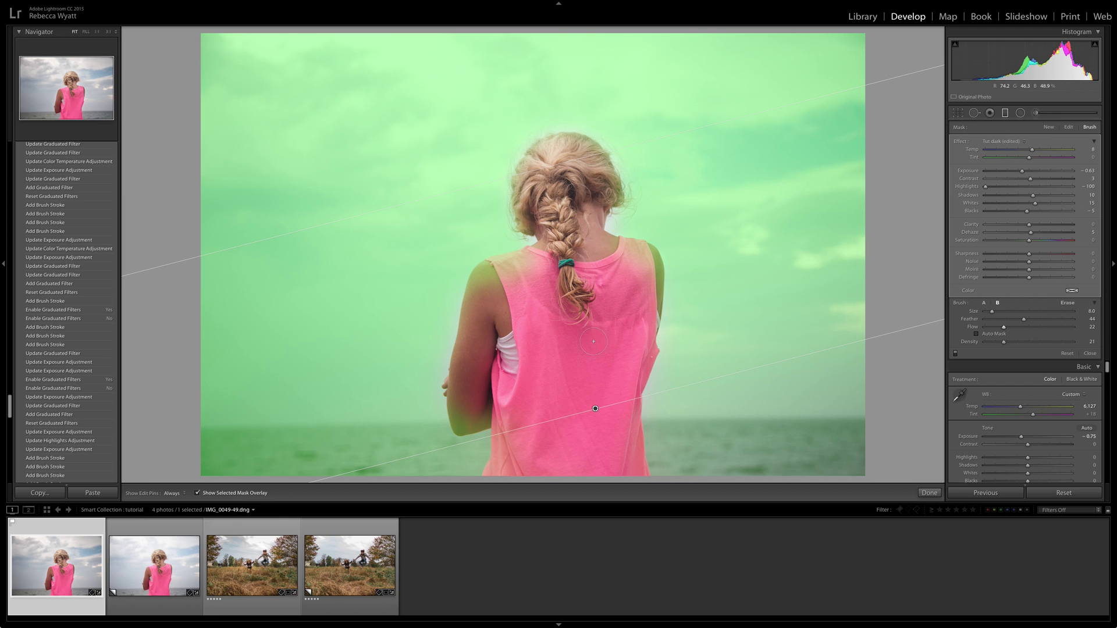
key(h)
scroll(598, 364, up, 1)
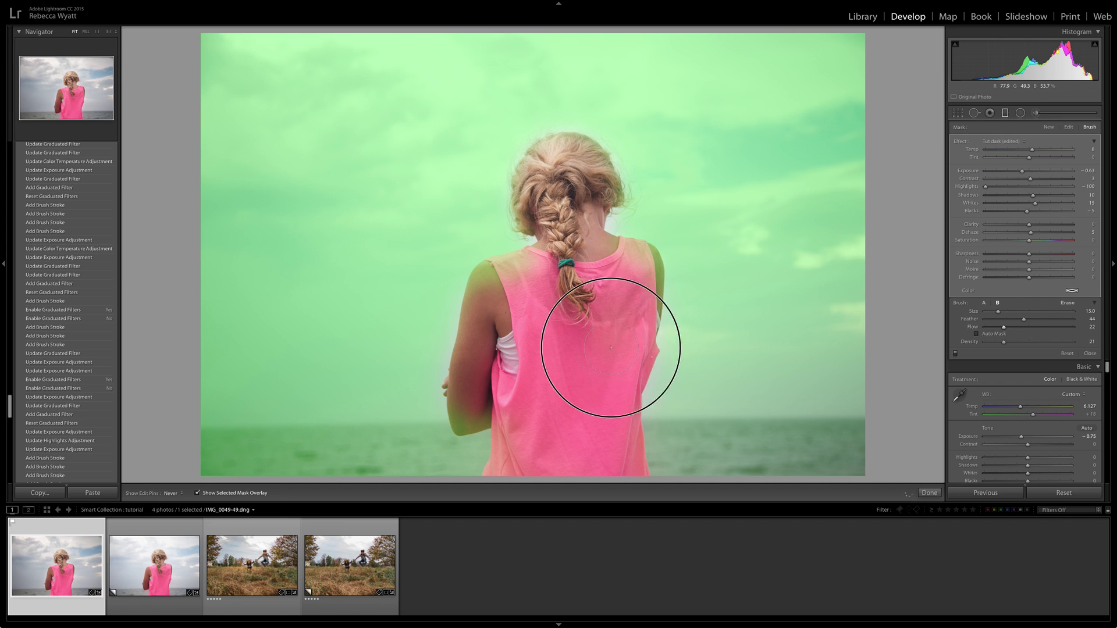
mouse_move(583, 426)
mouse_down()
mouse_move(533, 400)
mouse_move(499, 332)
mouse_move(509, 314)
mouse_move(593, 394)
mouse_up()
key(h)
Raise brush flow to full and erase the mask over the shoulder and lower shirt
drag(1029, 317, 1084, 327)
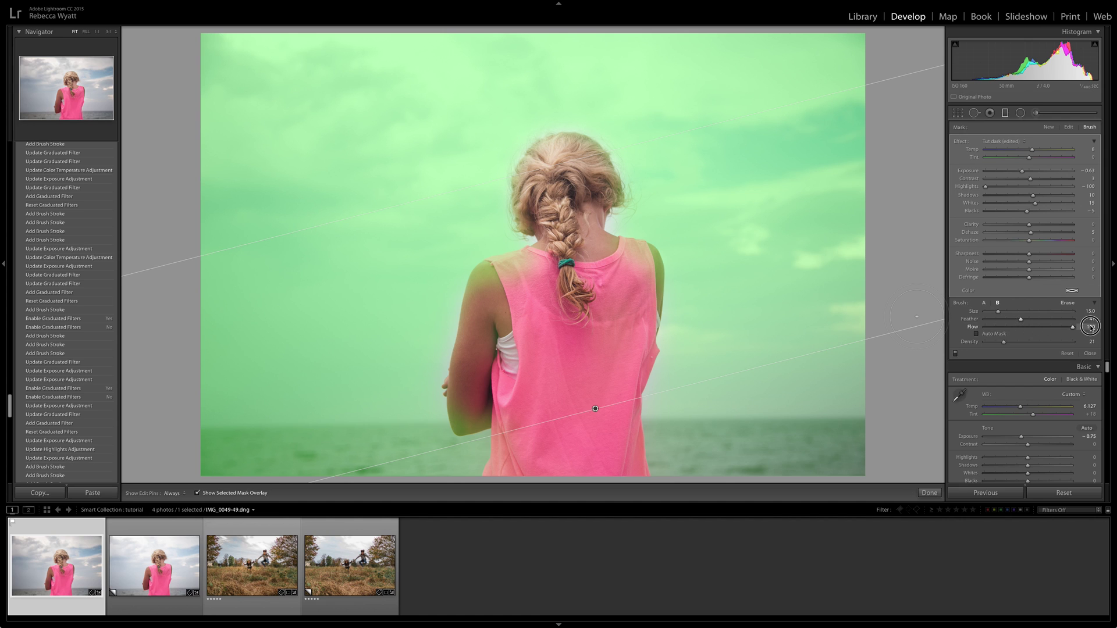
key(h)
mouse_move(649, 299)
mouse_down()
mouse_move(588, 413)
mouse_move(605, 340)
mouse_move(613, 354)
mouse_move(625, 350)
mouse_move(616, 456)
mouse_move(516, 316)
mouse_move(487, 356)
mouse_move(512, 331)
mouse_move(546, 362)
mouse_move(589, 370)
mouse_move(622, 303)
mouse_move(638, 319)
mouse_up()
key(h)
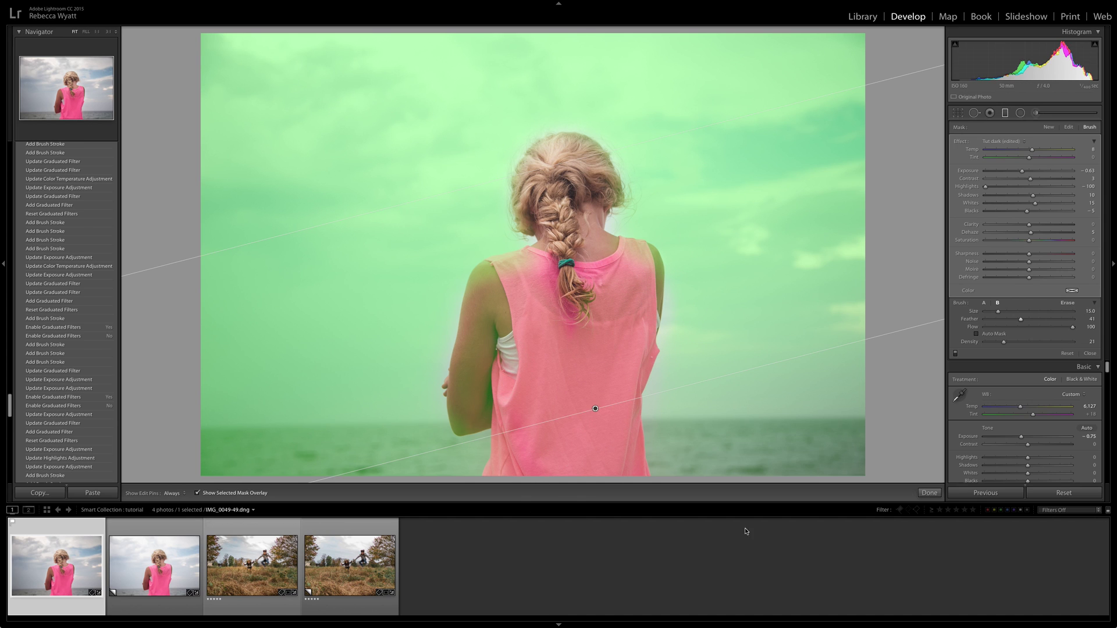
key(h)
mouse_move(564, 451)
mouse_down()
mouse_move(588, 428)
mouse_move(626, 343)
mouse_up()
key(h)
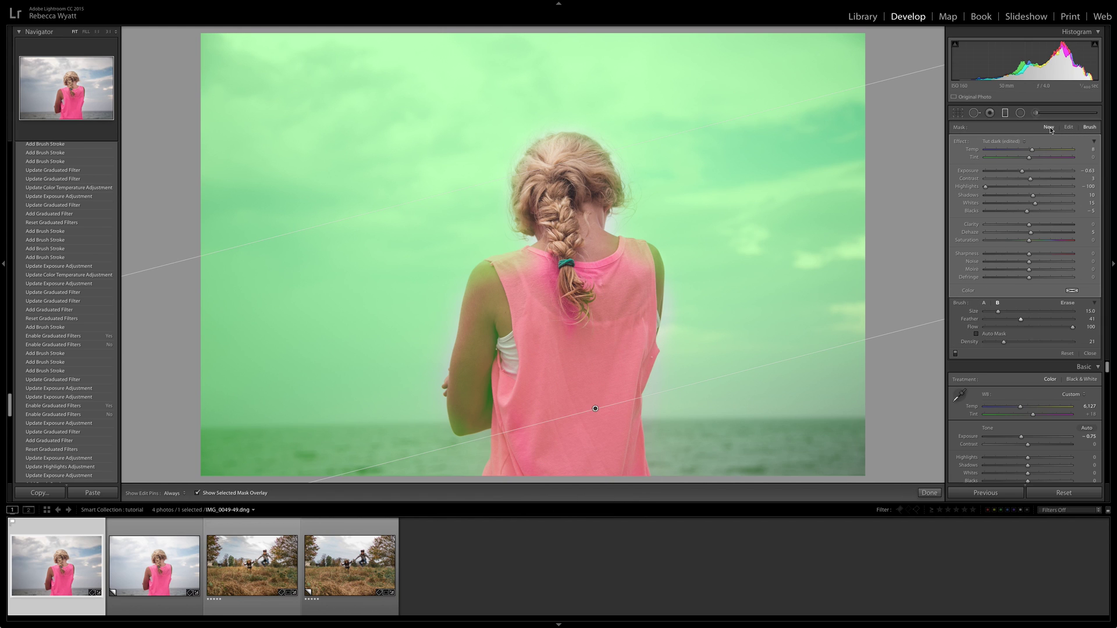
Erase the mask from the girl's neck and braid, then advance to the jumping-children photo
click(1067, 303)
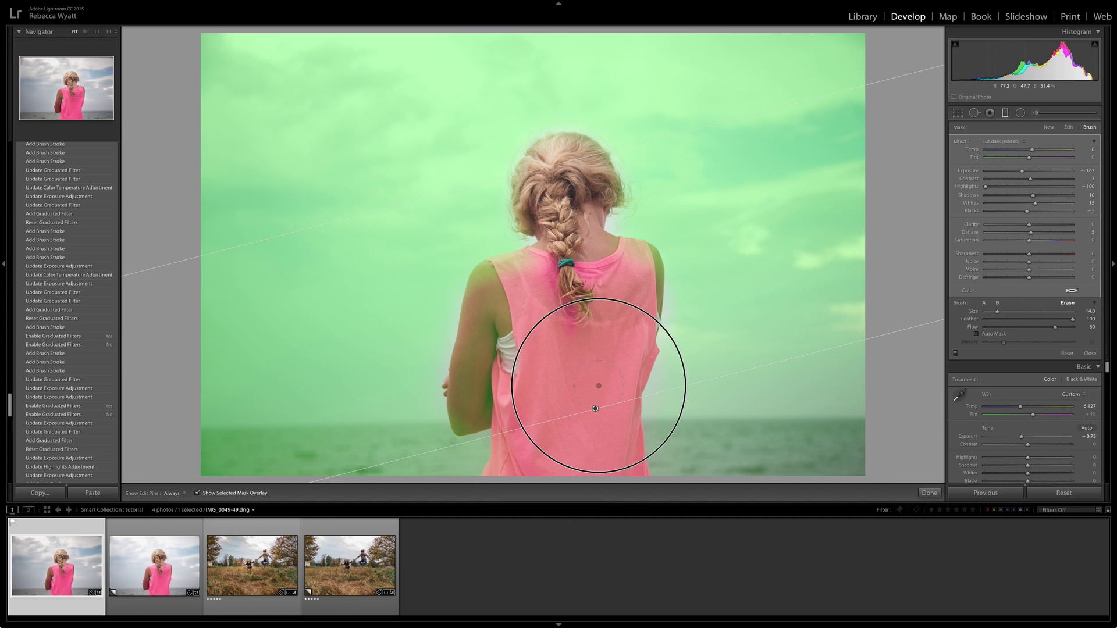
key(h)
mouse_move(599, 310)
mouse_down()
mouse_move(501, 329)
mouse_move(463, 362)
mouse_move(466, 376)
mouse_move(541, 346)
mouse_move(547, 407)
mouse_move(592, 445)
mouse_up()
key(o)
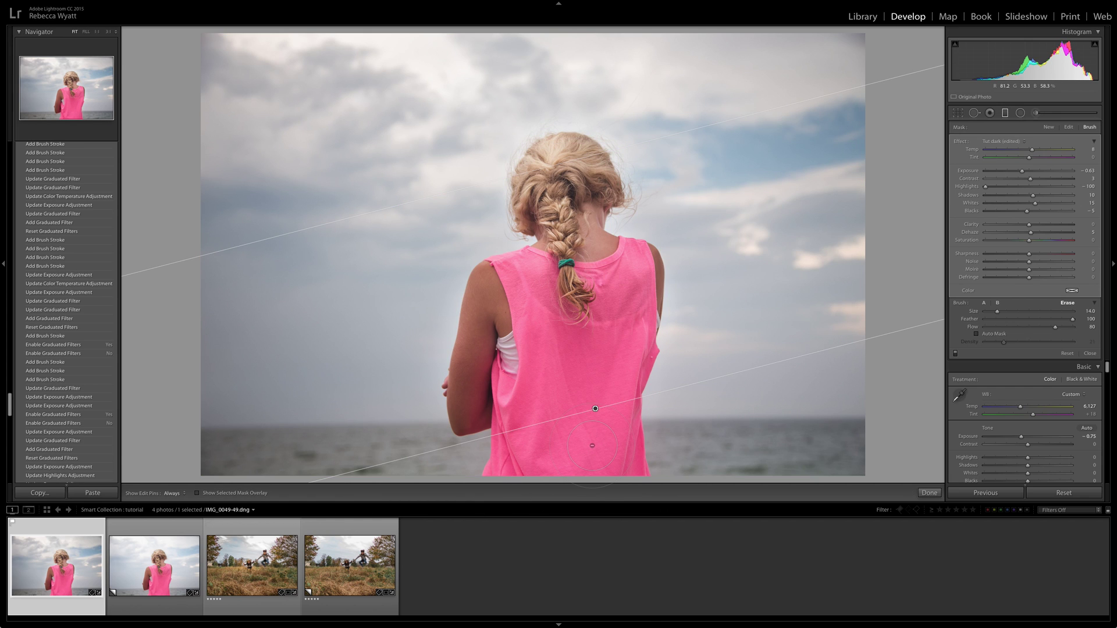
key(Right)
key(Right)
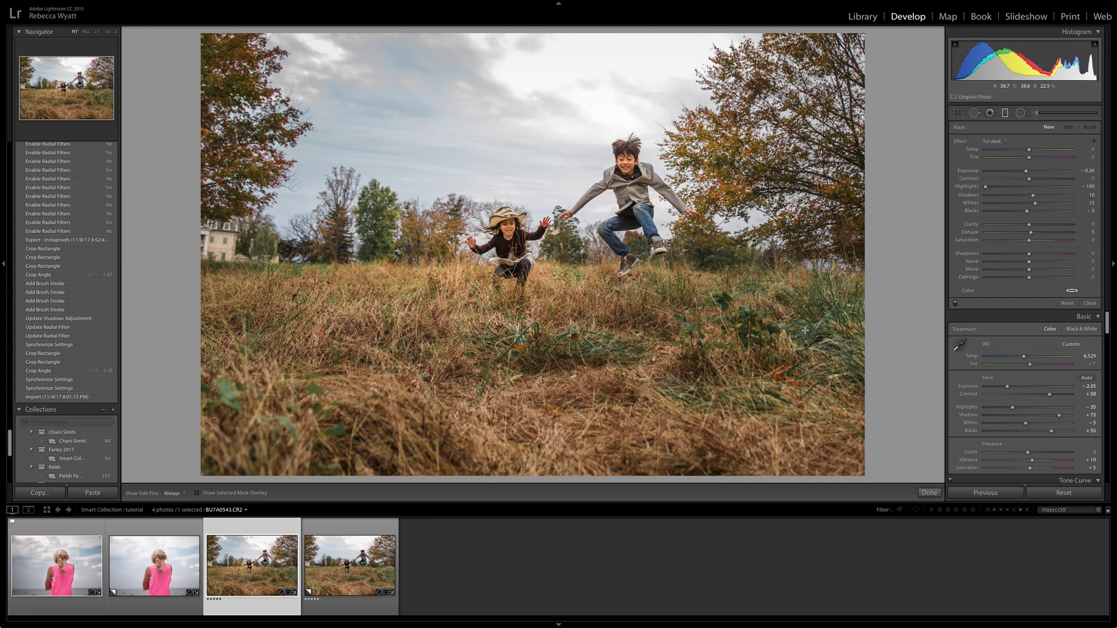
Flip between the original and Copy 1 jumping photos, settle on the original, and open Radial Filter
click(349, 585)
key(Left)
key(Right)
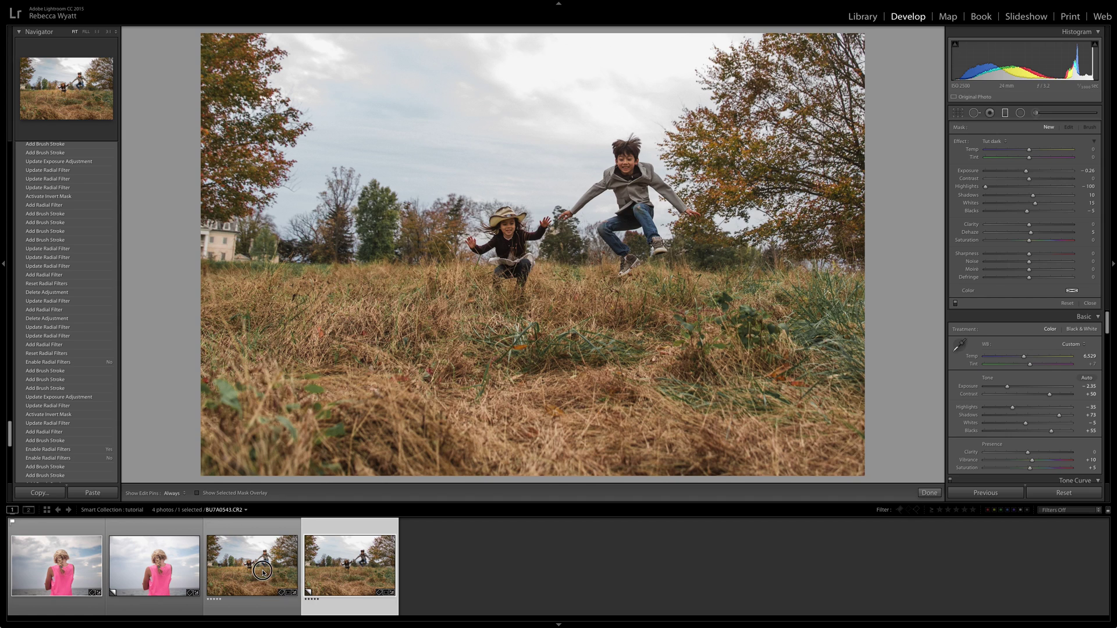
click(288, 567)
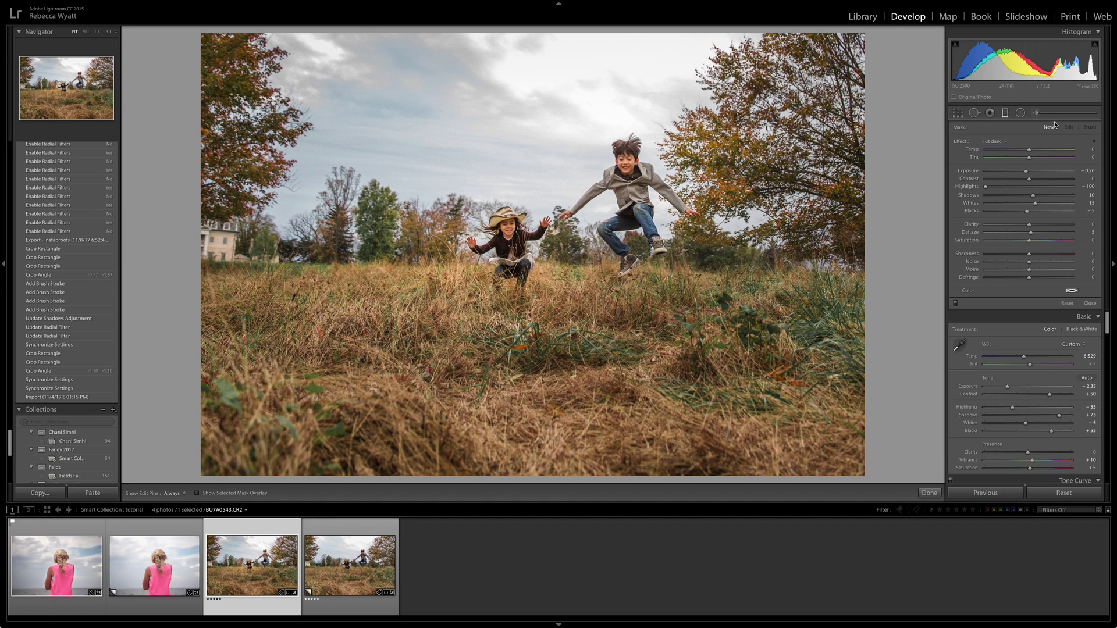
click(1020, 113)
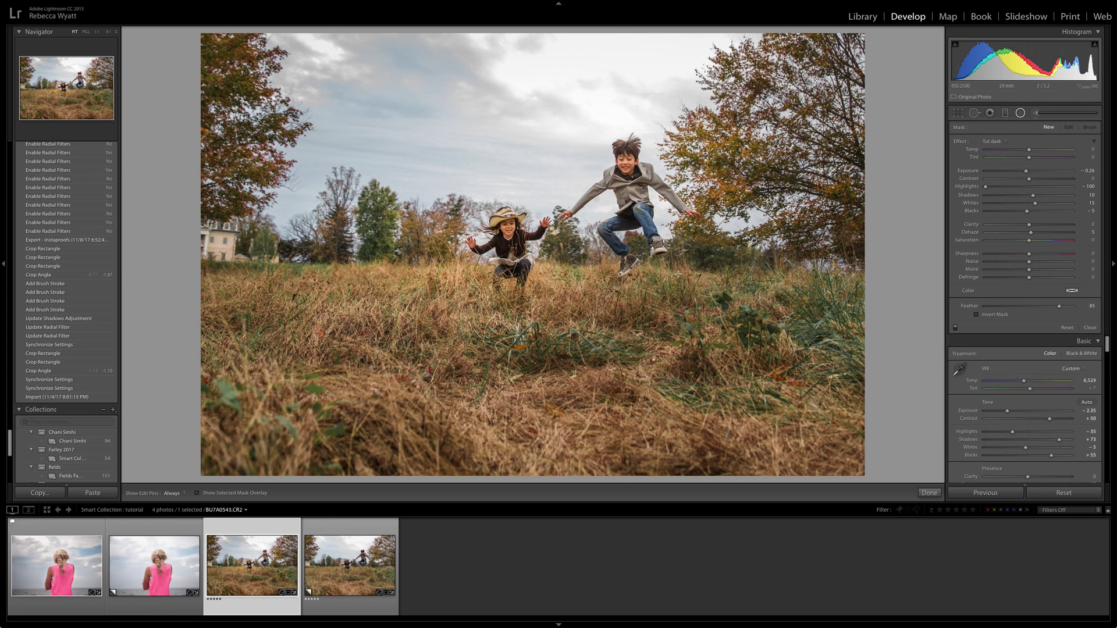
Select the existing radial filter pin and toggle its green mask overlay off and back on
click(538, 218)
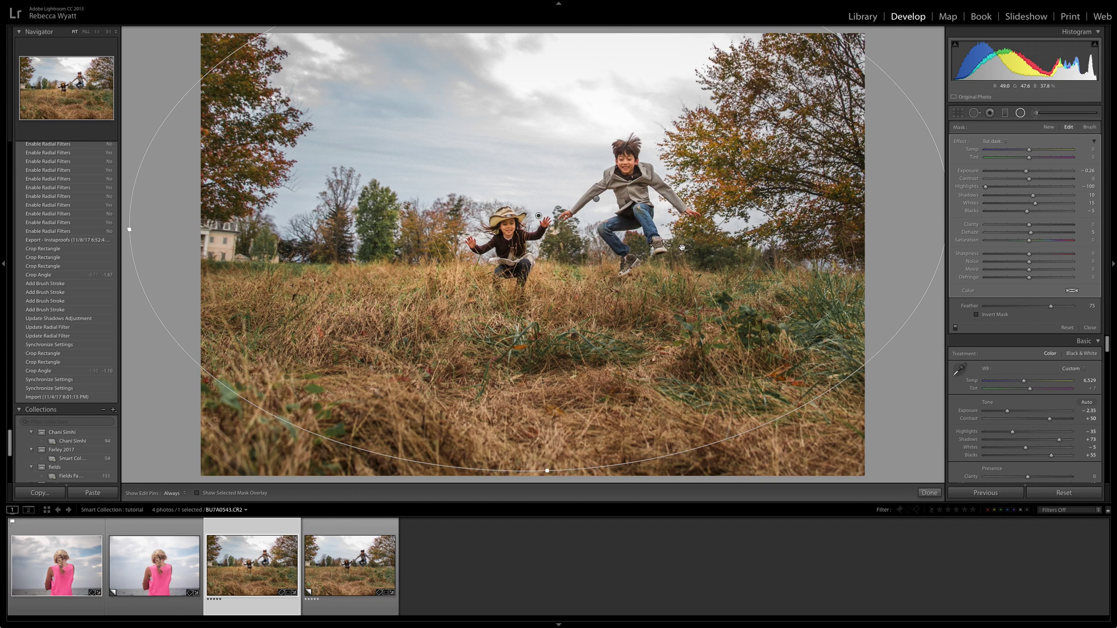
key(o)
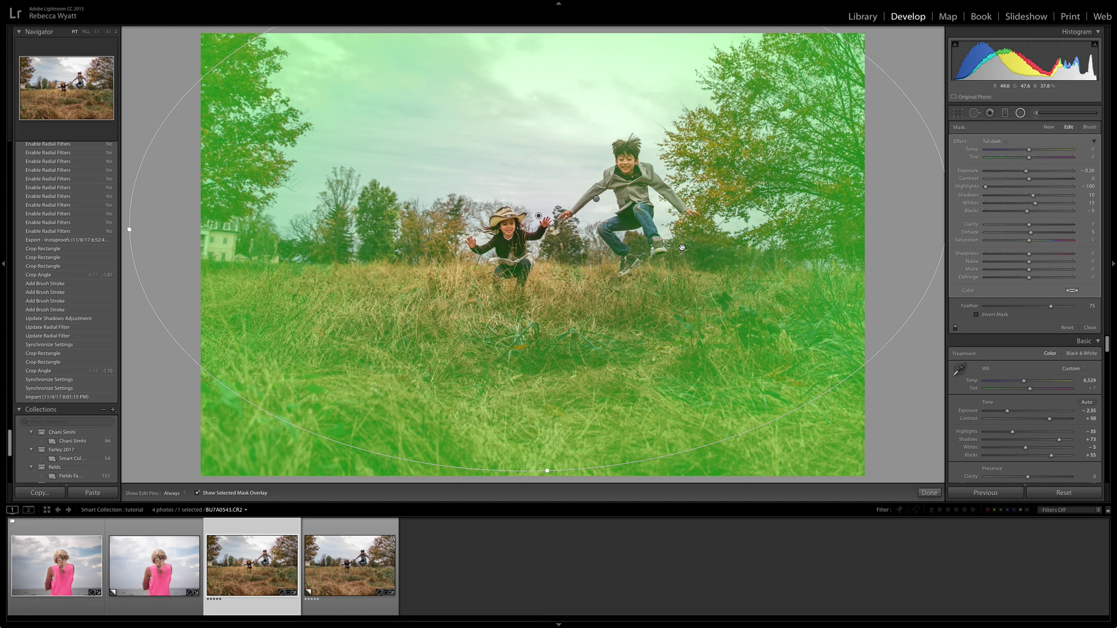
key(o)
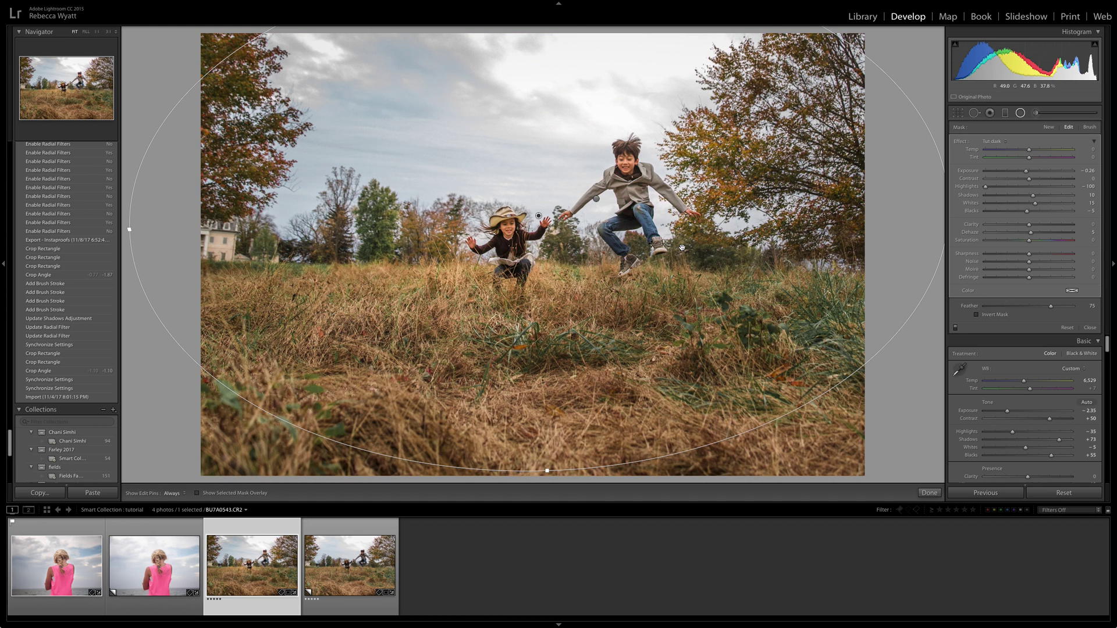
key(o)
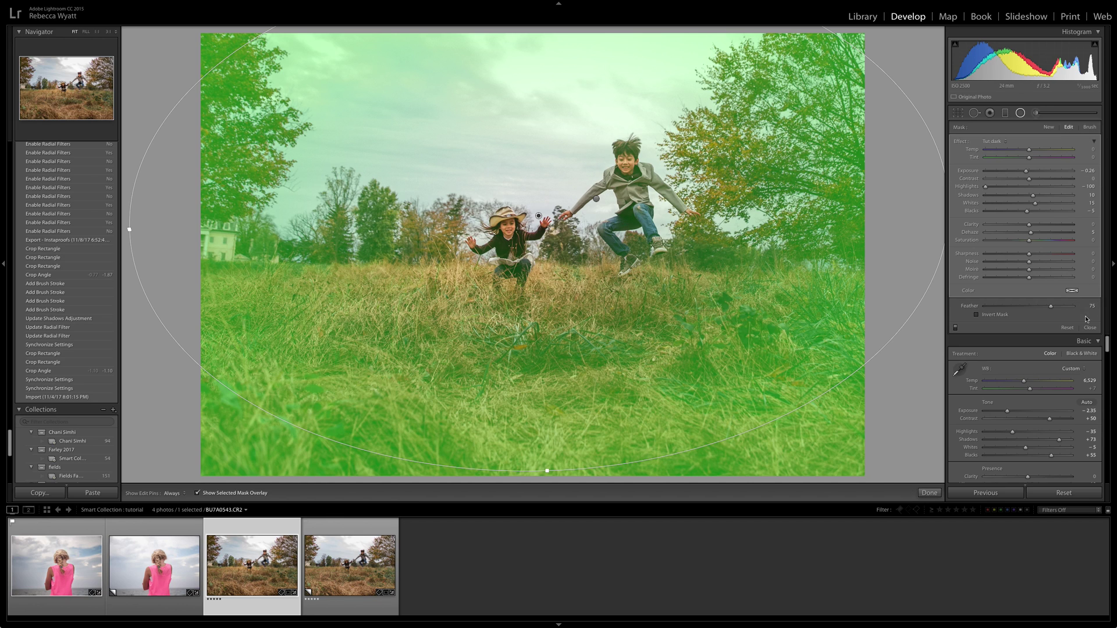
Use the Erase brush to remove the darkening radial mask from the boy and girl
click(1089, 127)
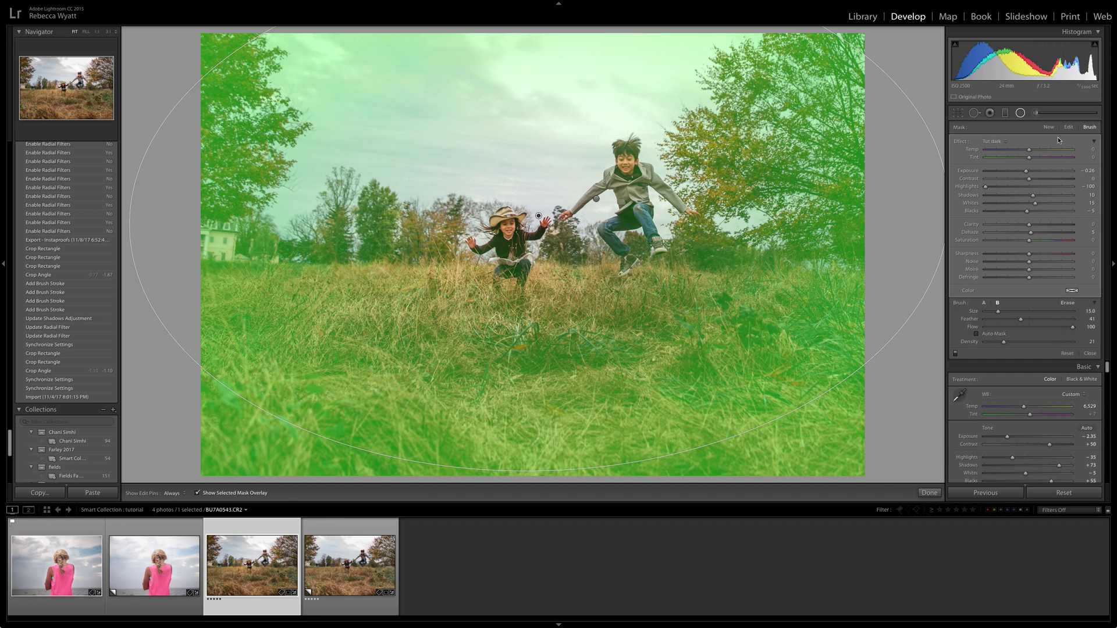
click(1068, 302)
key(h)
drag(614, 252, 506, 260)
drag(610, 155, 593, 199)
drag(505, 298, 512, 300)
key(h)
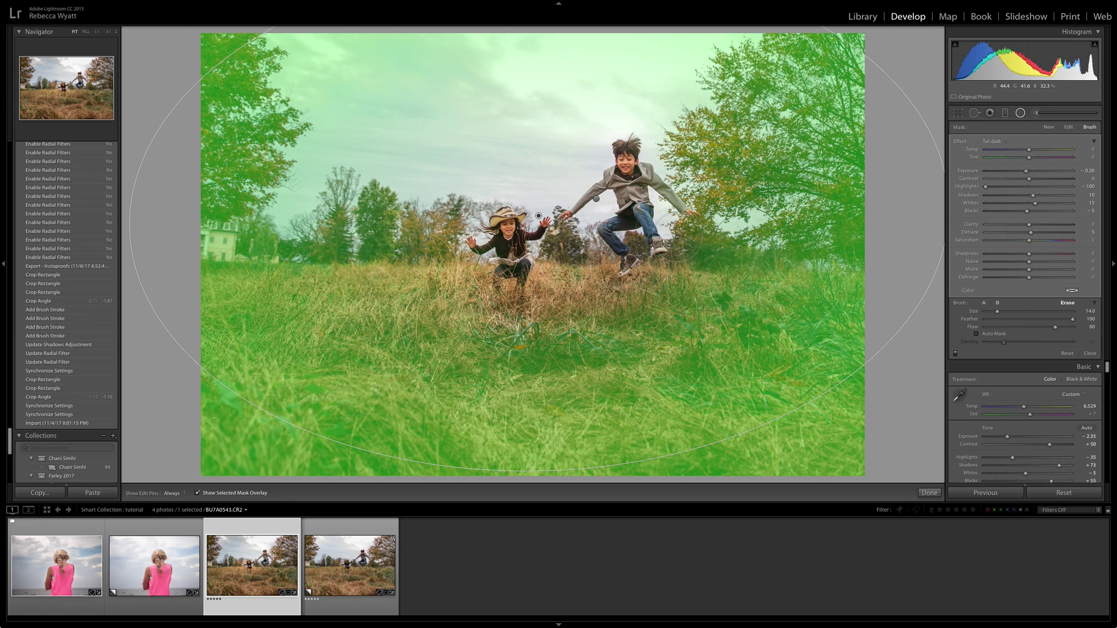
key(h)
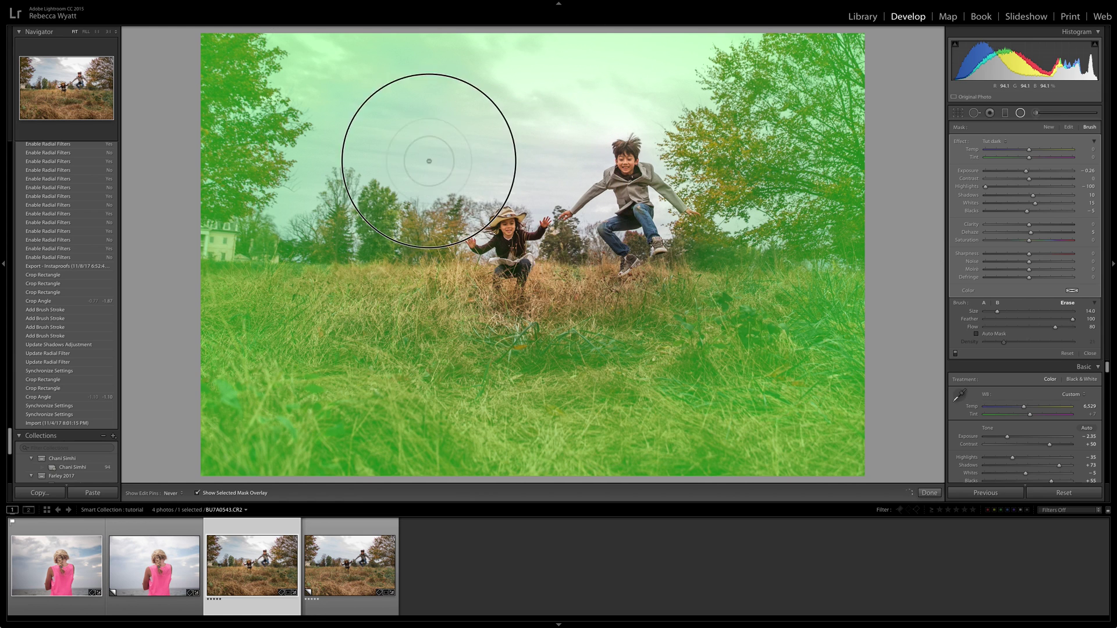
Erase leftover mask near the children and the boy's head, then select the 'Tut bright' radial filter
click(611, 257)
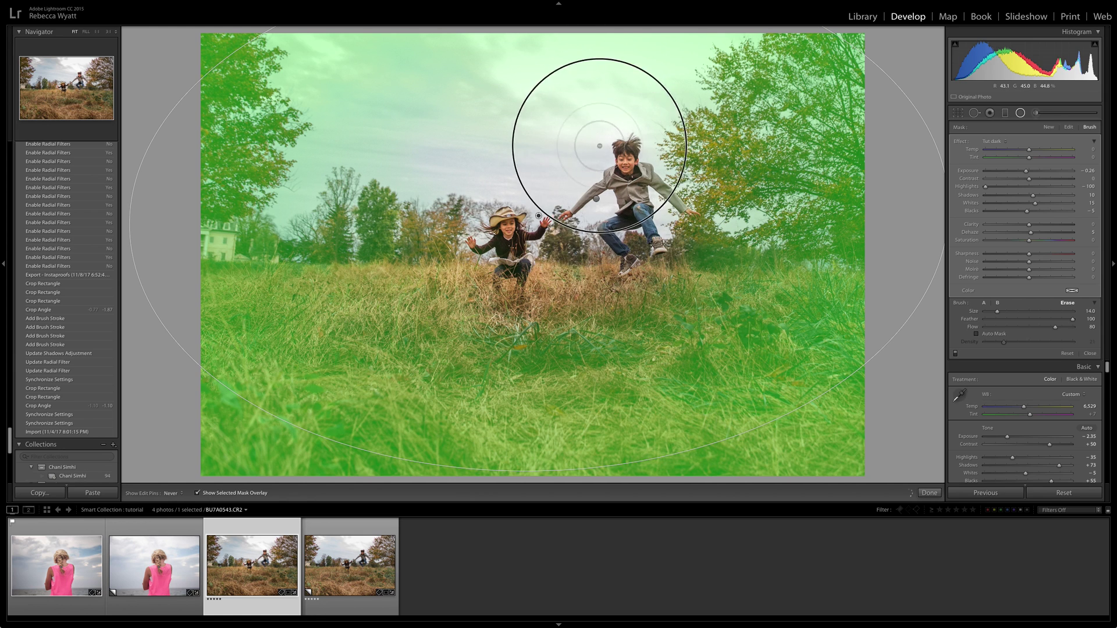
click(605, 152)
key(h)
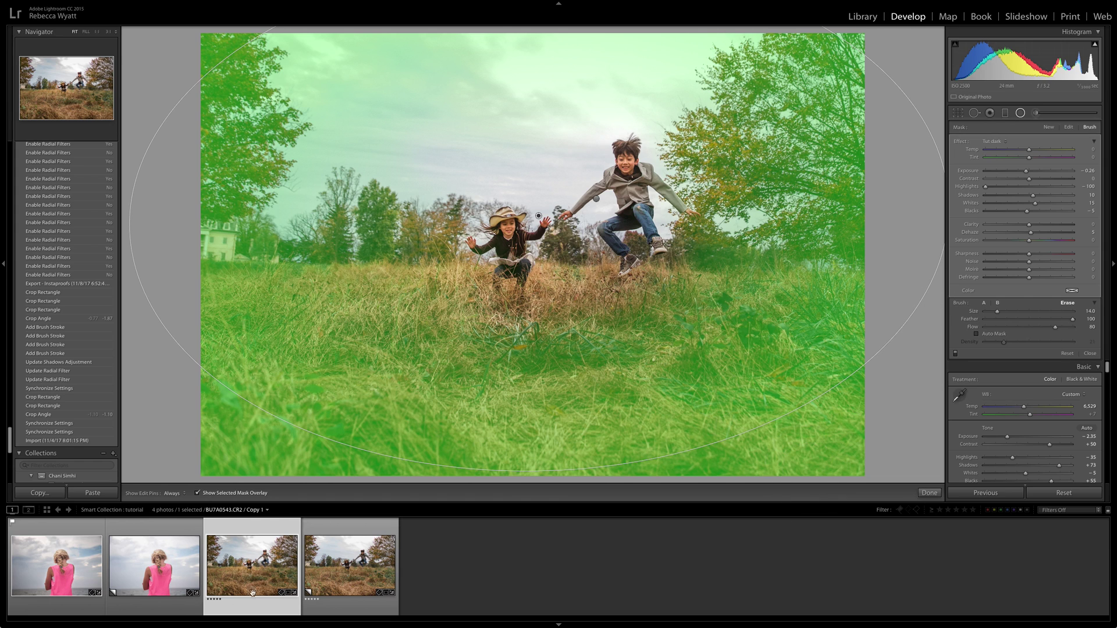
click(596, 198)
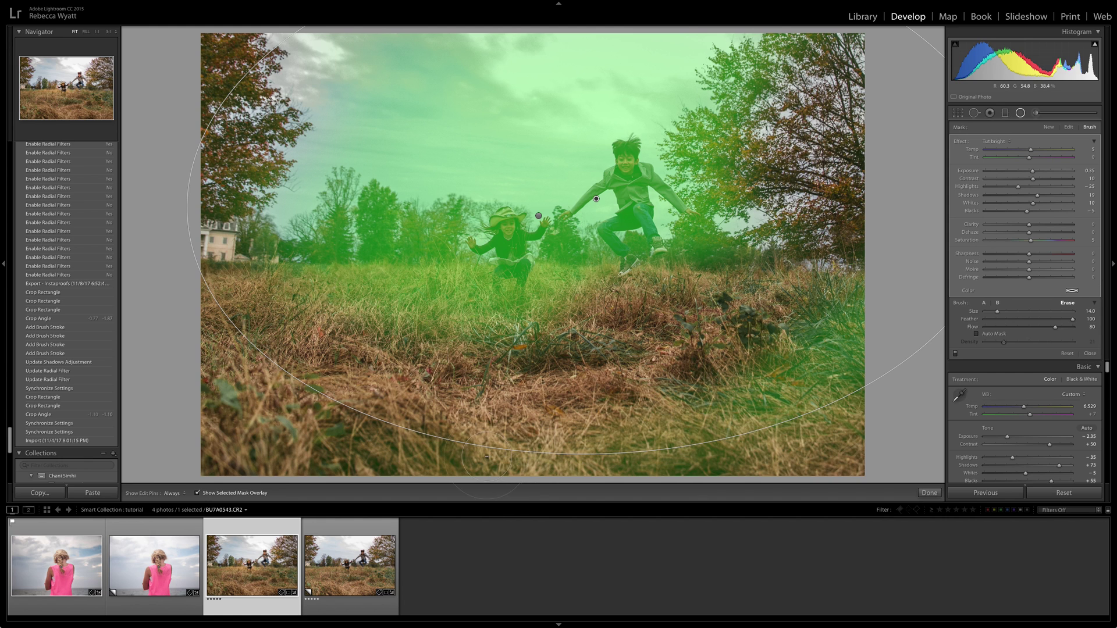
Erase the brightening mask from the lower-right grass, hide the overlay, and toggle local adjustments off and on
key(h)
key(h)
drag(823, 321, 751, 410)
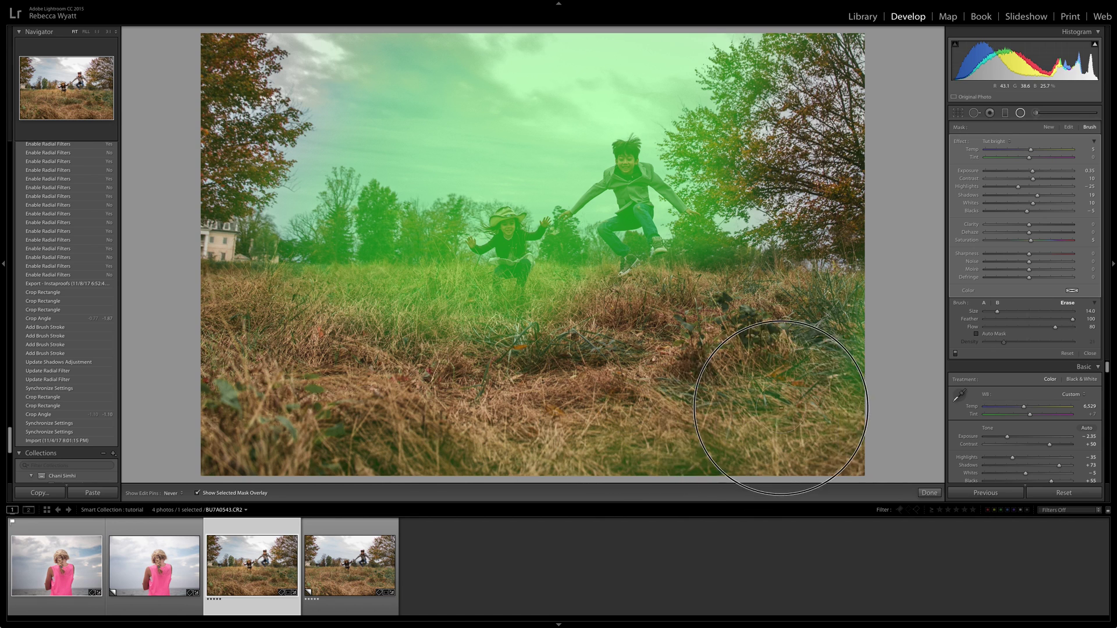
key(o)
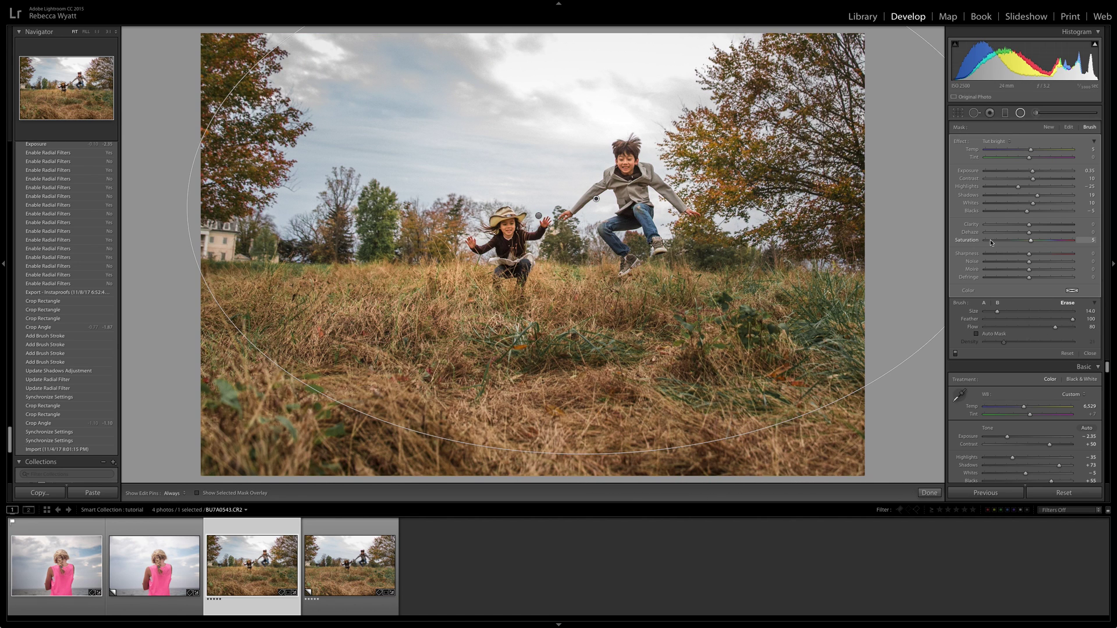
click(955, 353)
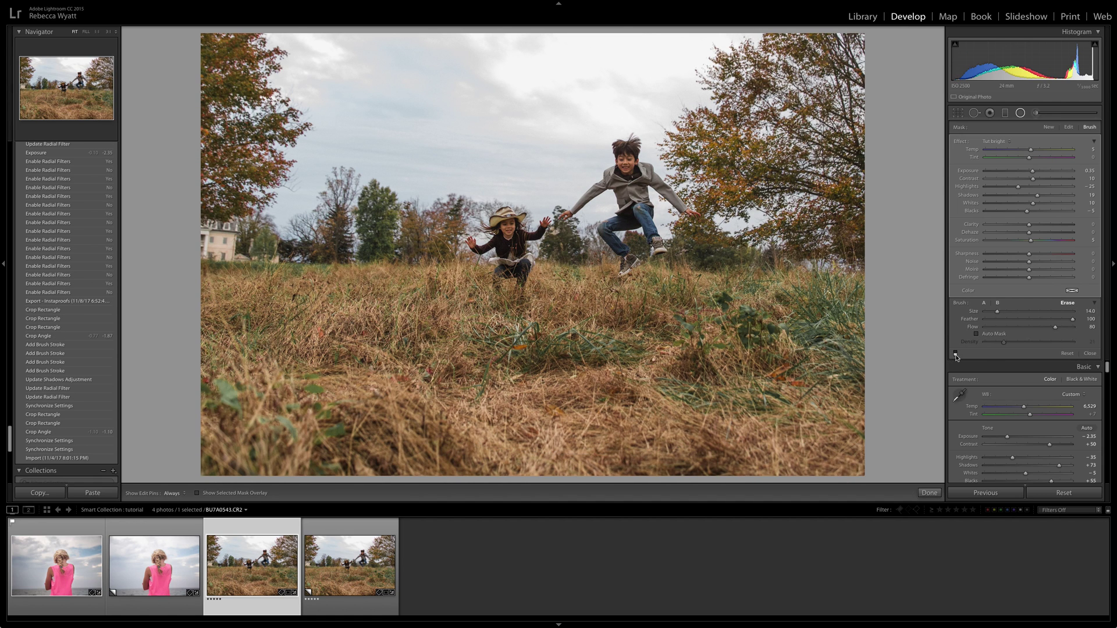
click(955, 353)
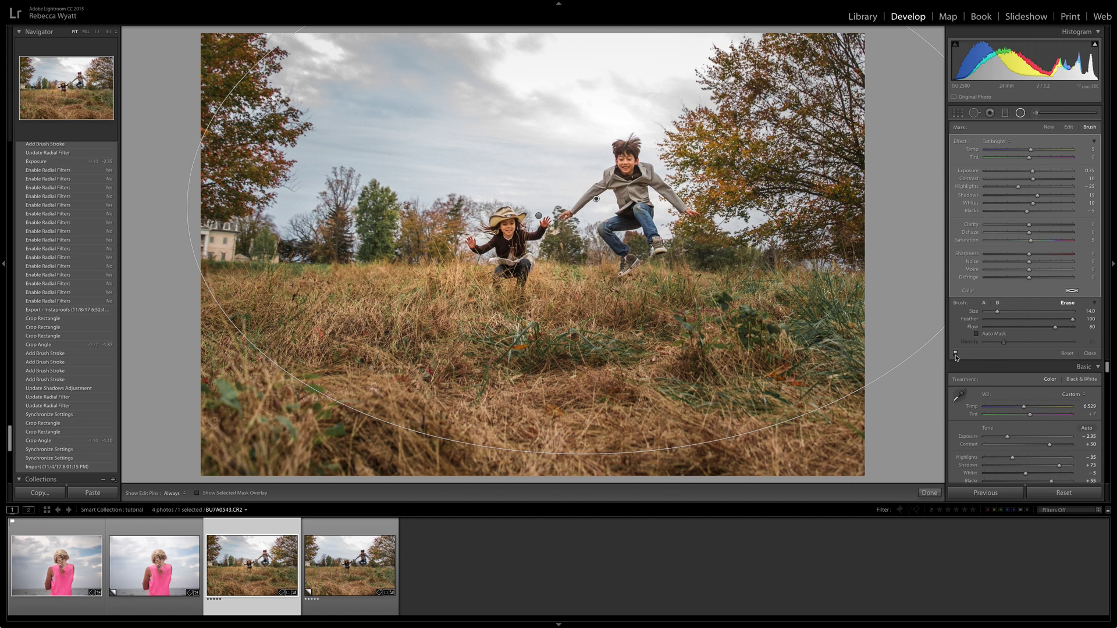